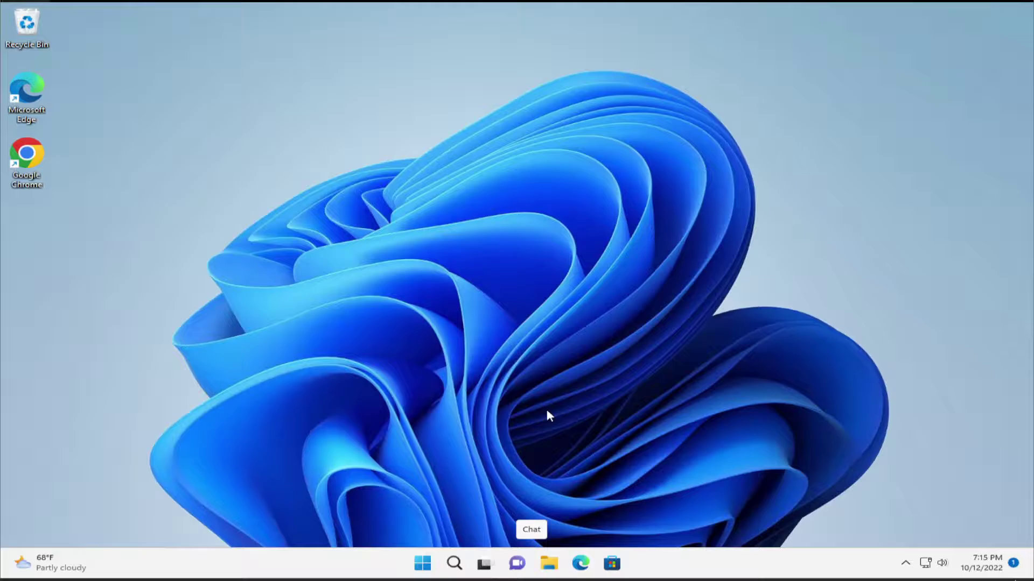
- Launch Control Panel from Start search and show all items as large icons
click(421, 563)
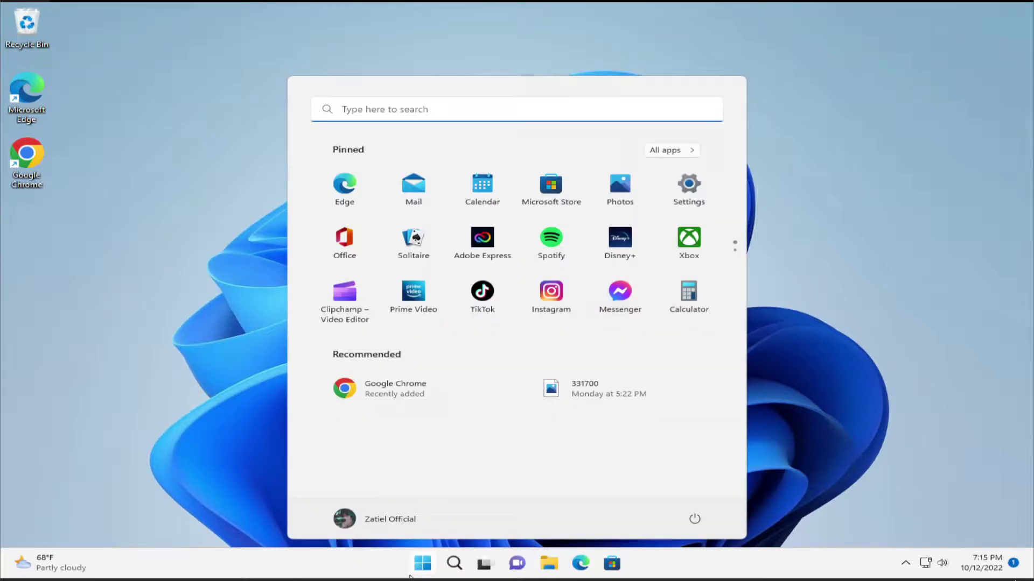
text(control)
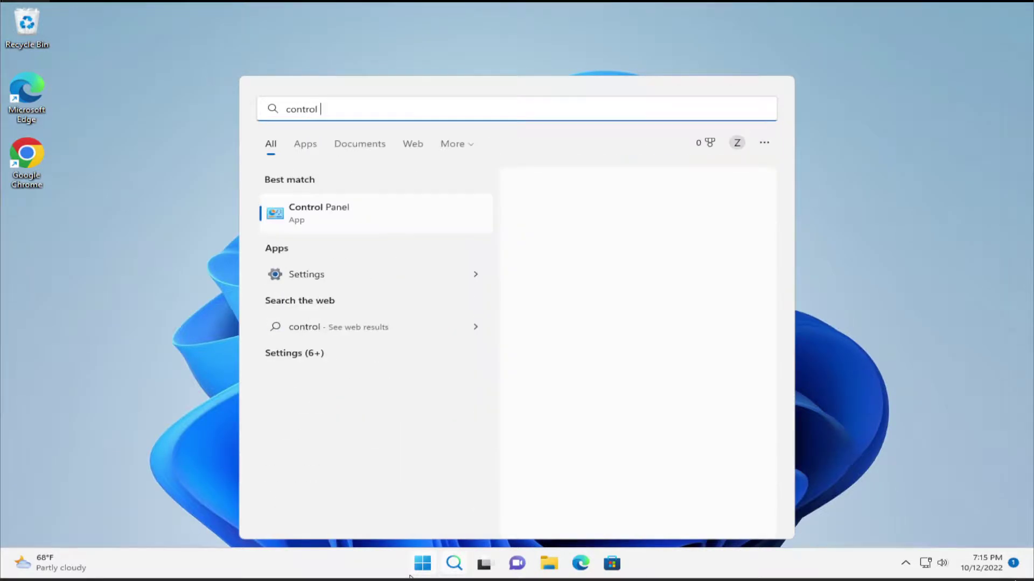
text( panel)
key(Return)
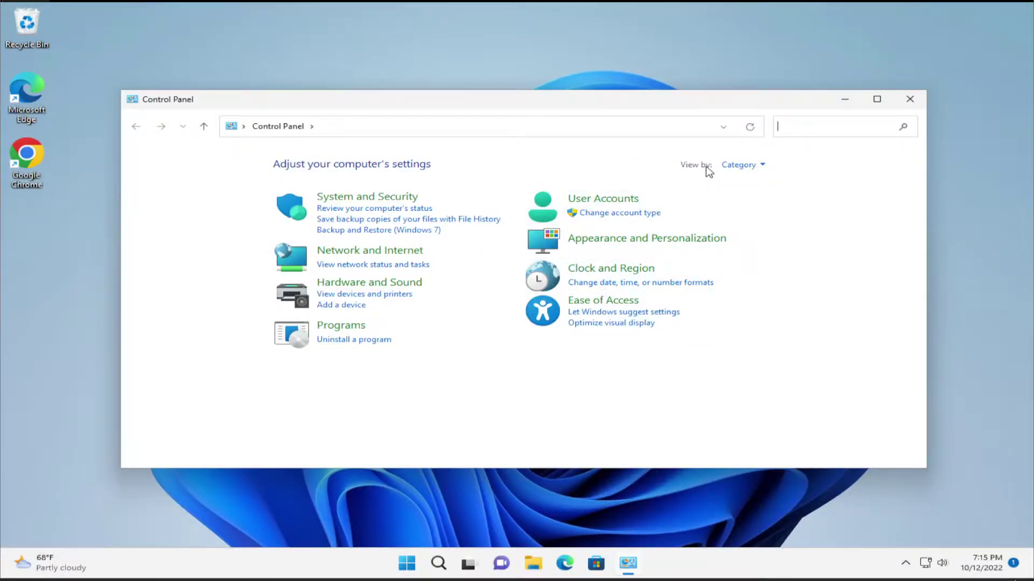
click(732, 167)
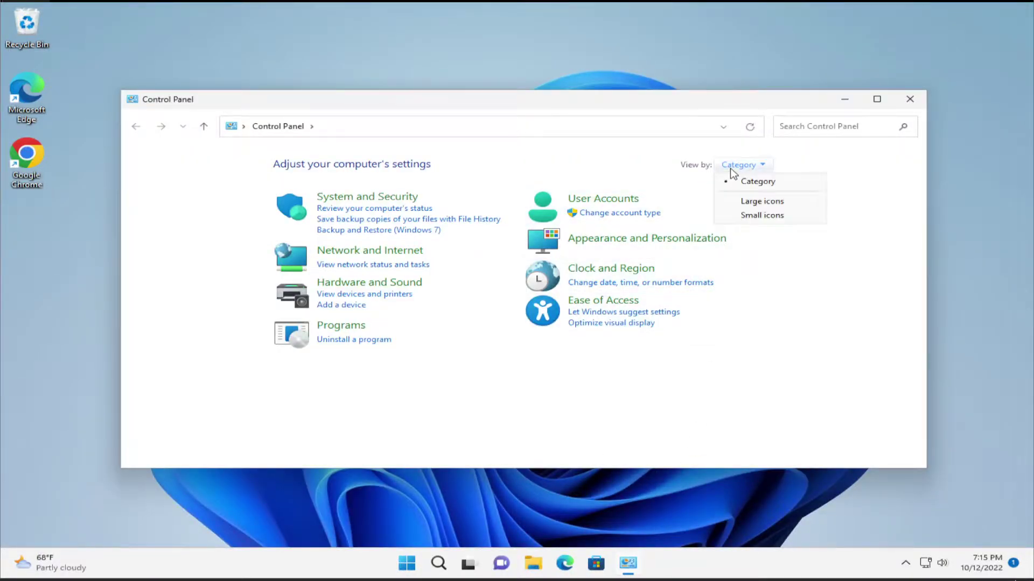
click(738, 203)
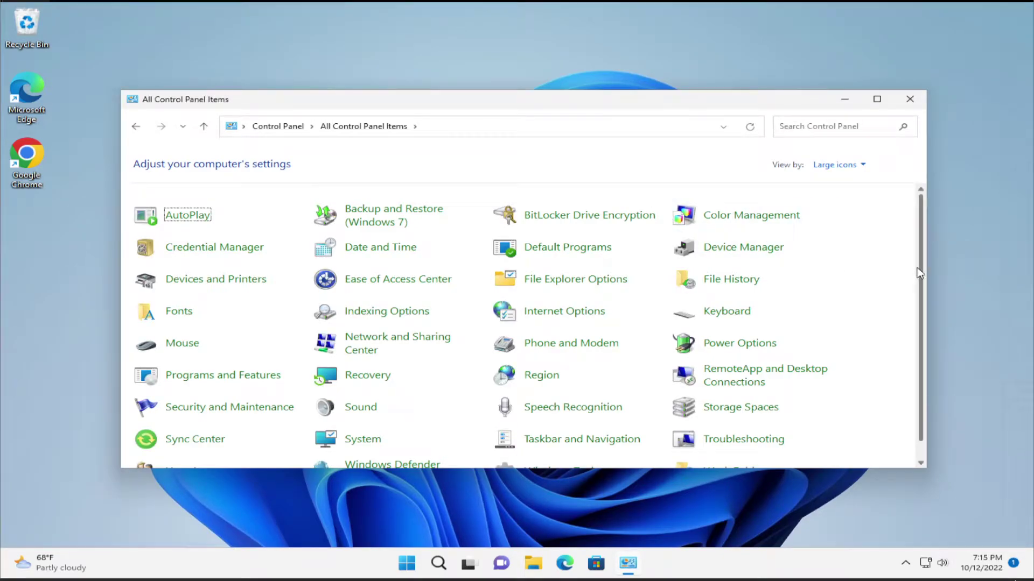
- Open Mouse Properties and apply a slightly faster double-click speed
click(192, 345)
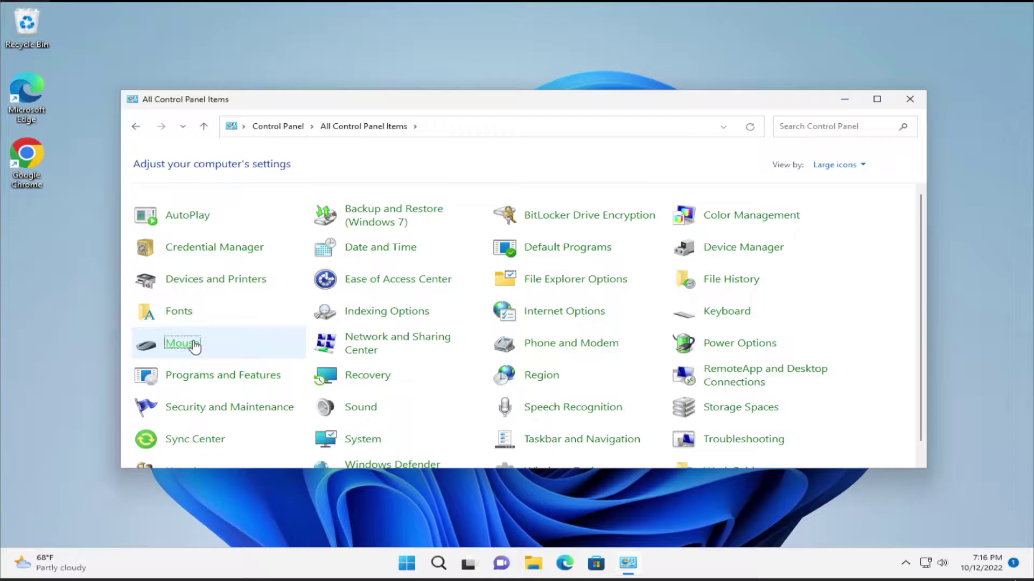
drag(229, 67, 538, 130)
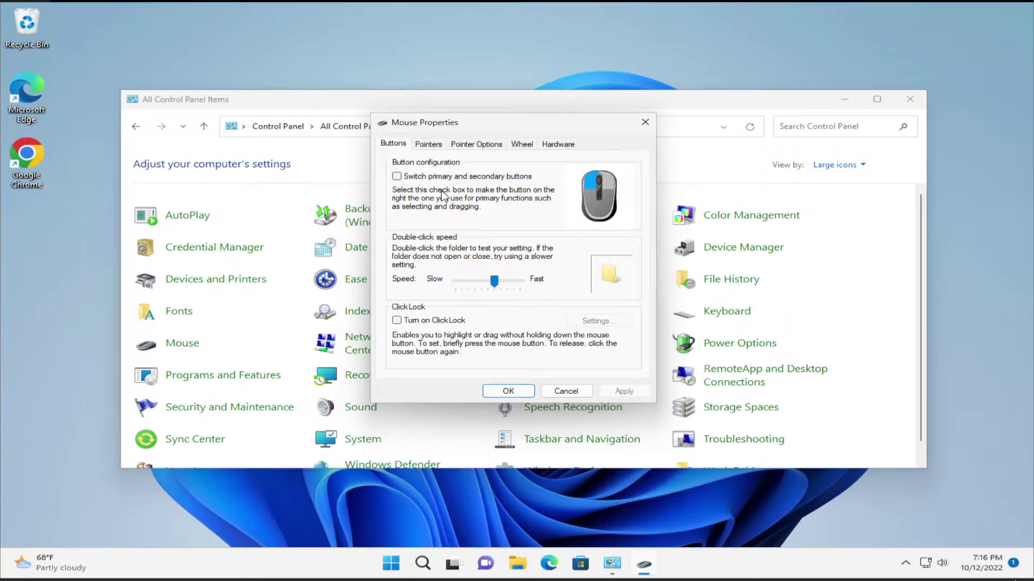
drag(493, 281, 501, 284)
click(620, 391)
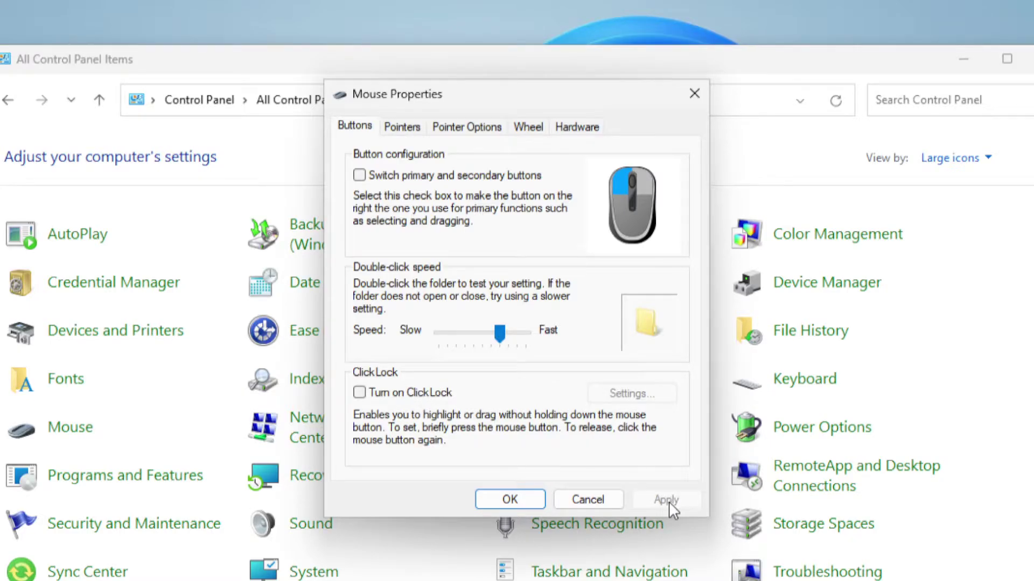
- On the Pointers tab, restore the Normal Select pointer to default and apply it
click(404, 128)
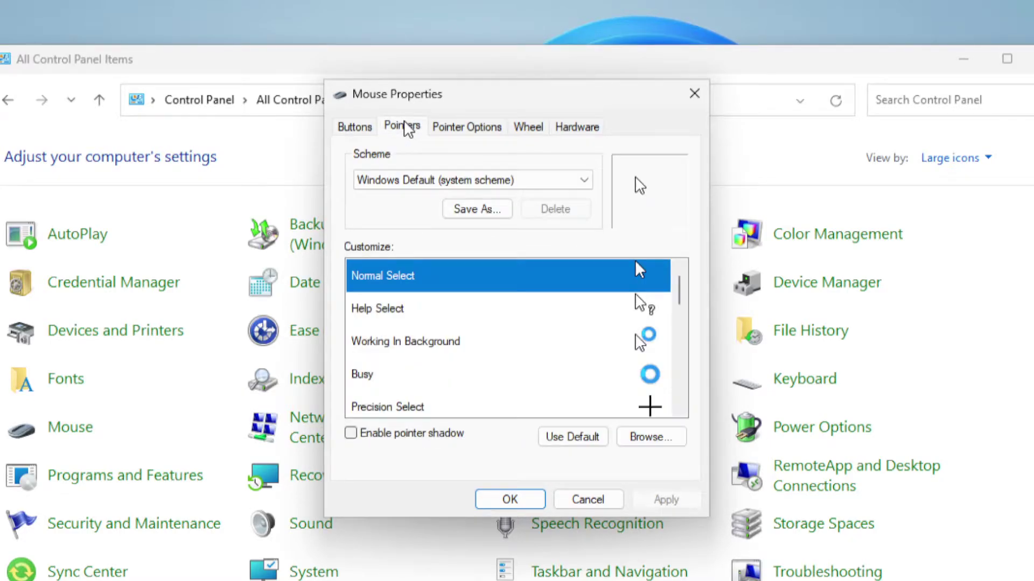
click(561, 442)
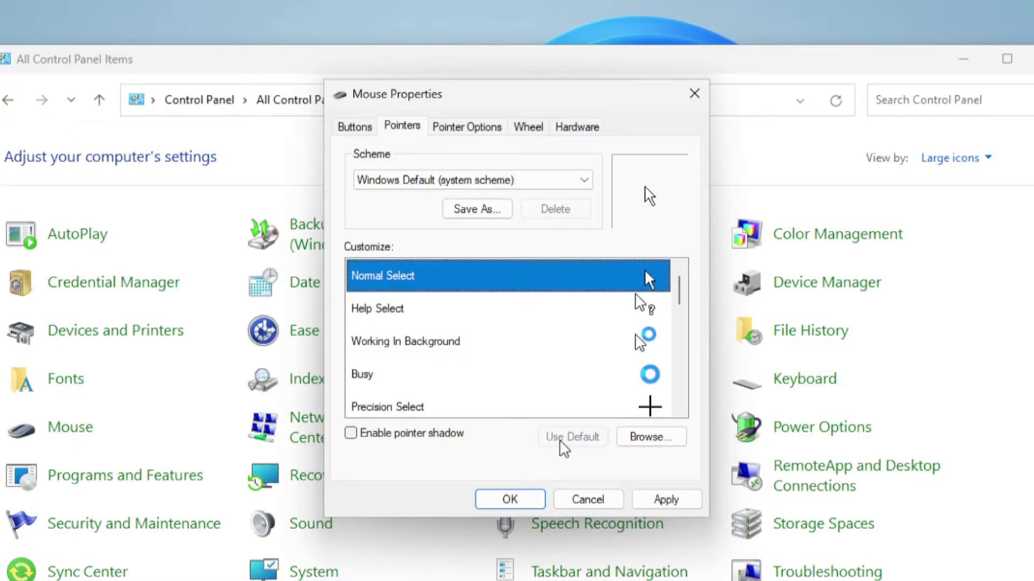
click(657, 499)
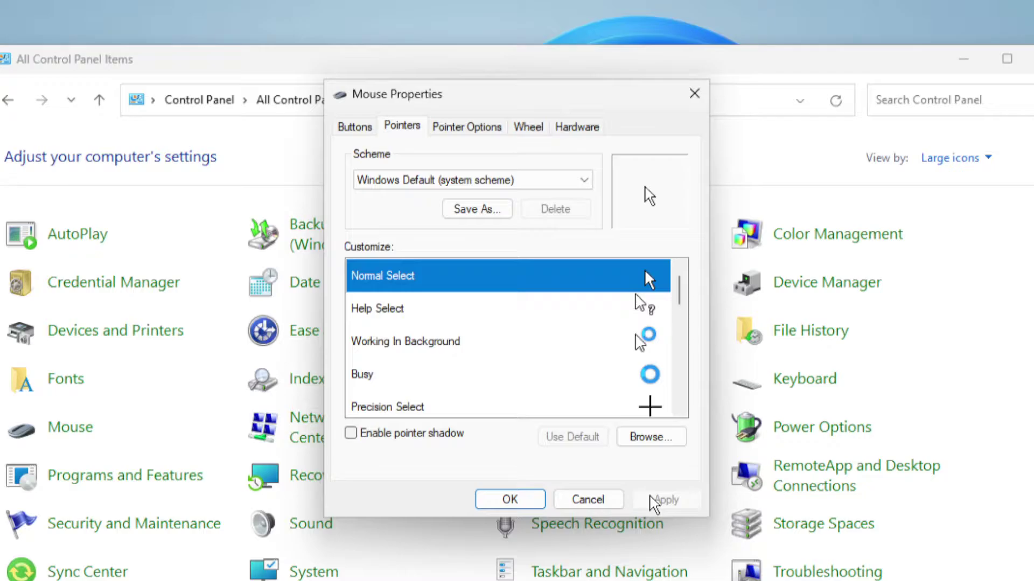
- Apply a slightly faster pointer speed under Pointer Options, then view the Wheel settings
click(472, 129)
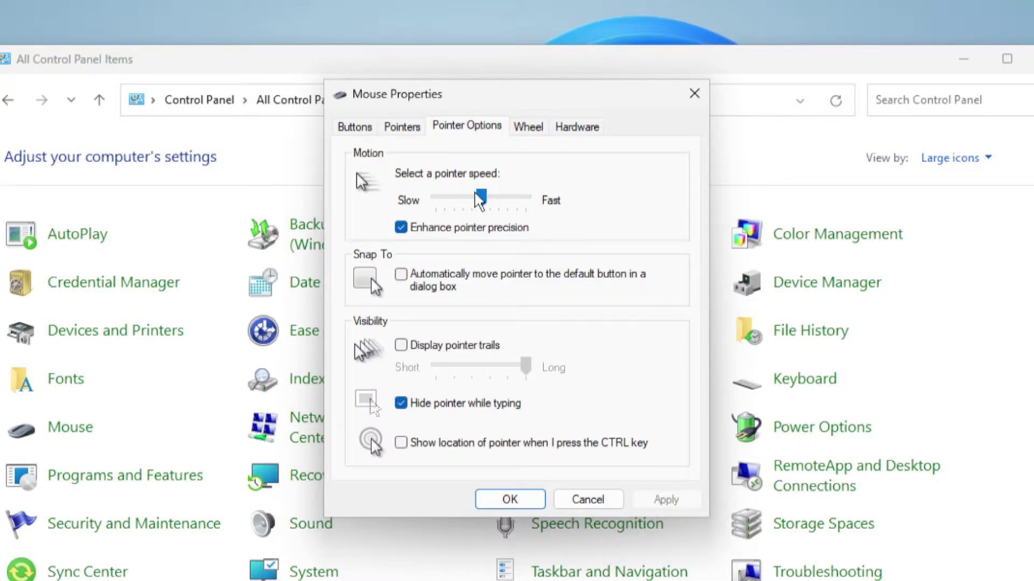
drag(480, 200, 489, 200)
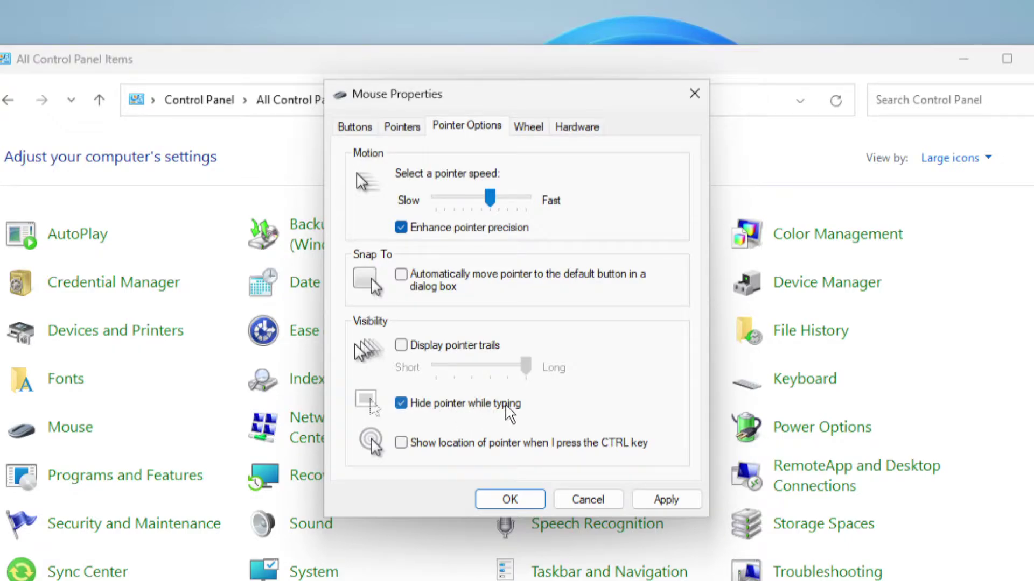
click(662, 499)
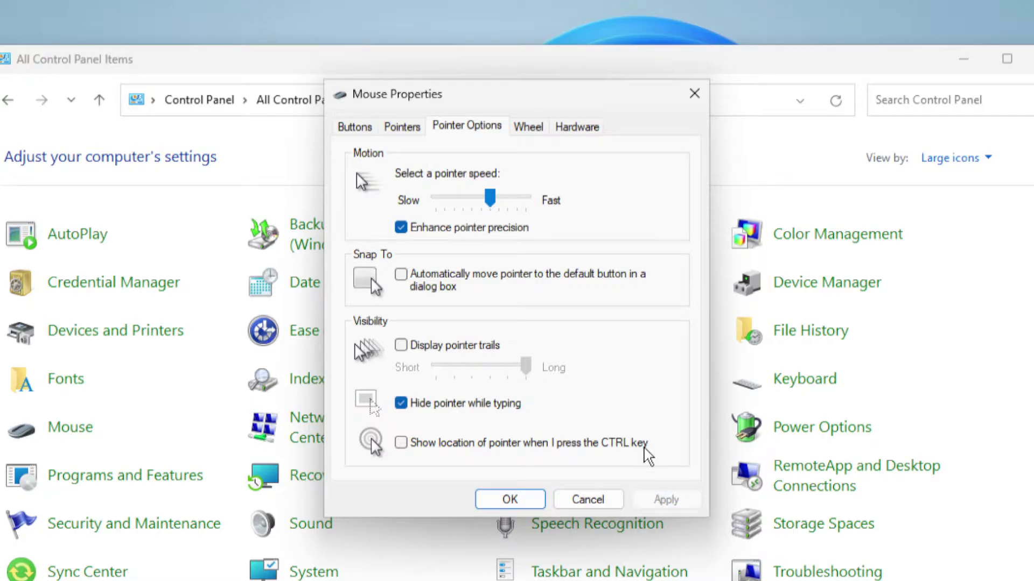
click(533, 128)
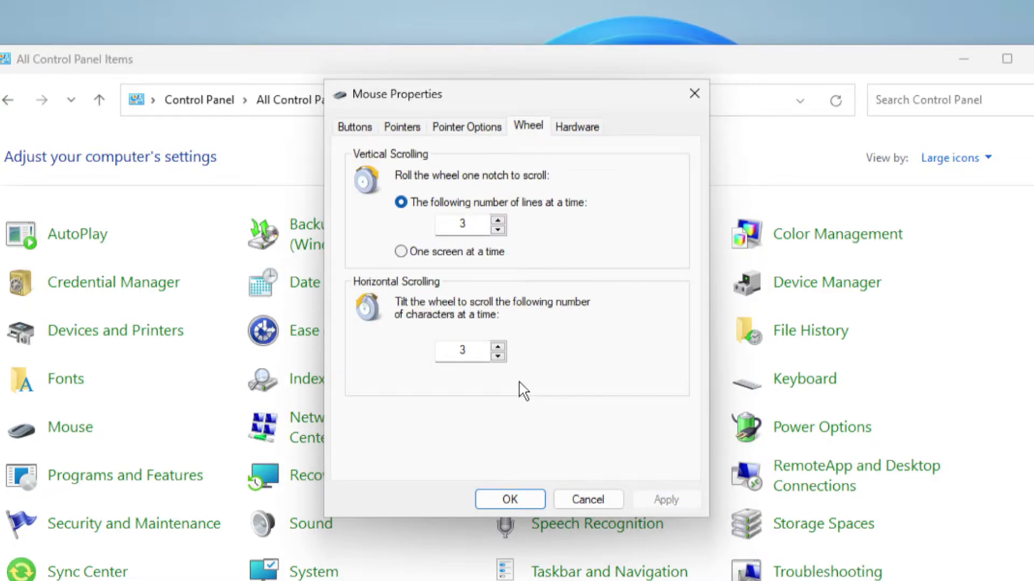
- Review the Hardware device list and confirm Mouse Properties with OK
click(573, 133)
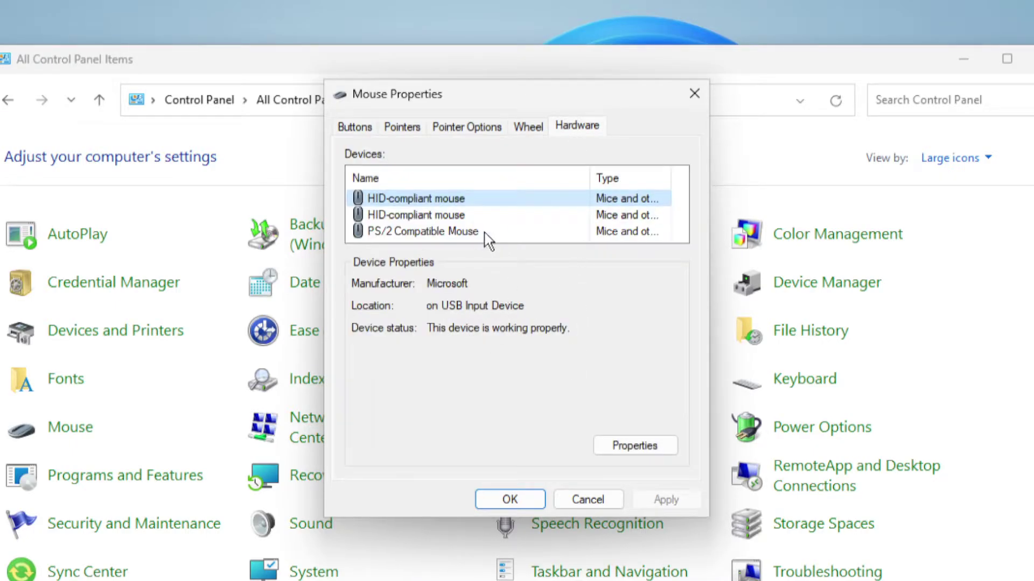
click(509, 499)
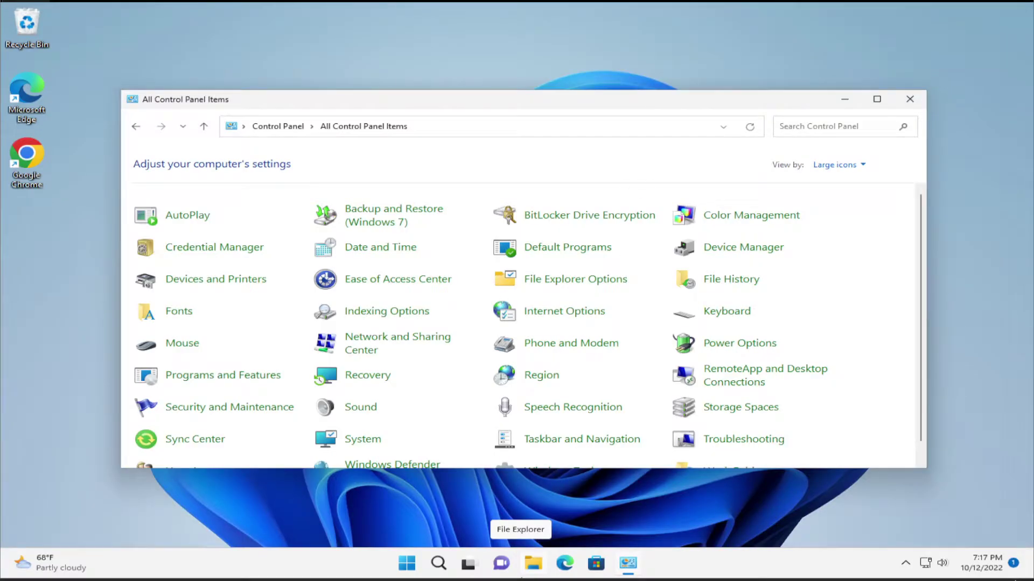
- Close Control Panel and run Command Prompt as administrator, approving the UAC prompt
click(909, 99)
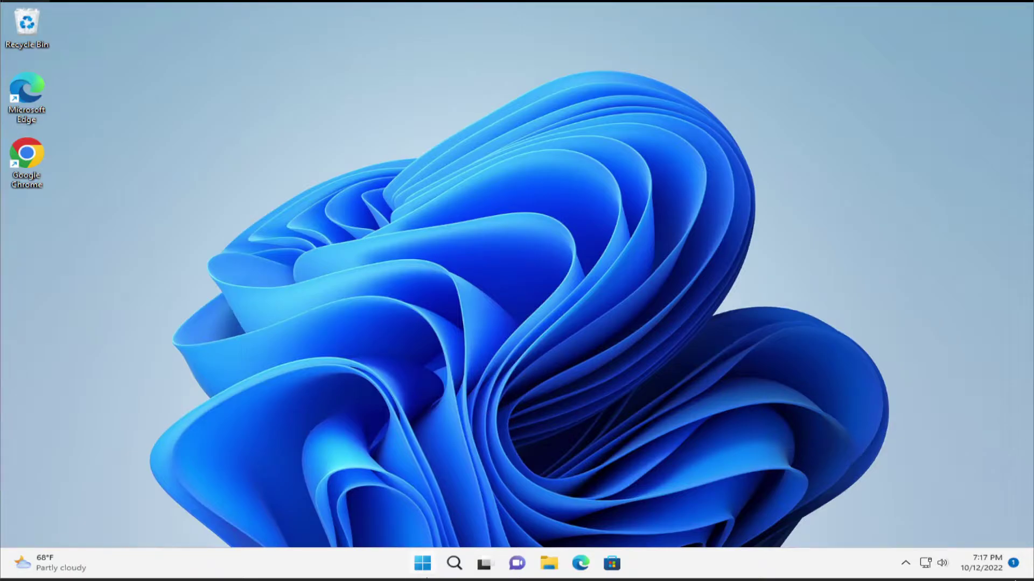
click(426, 569)
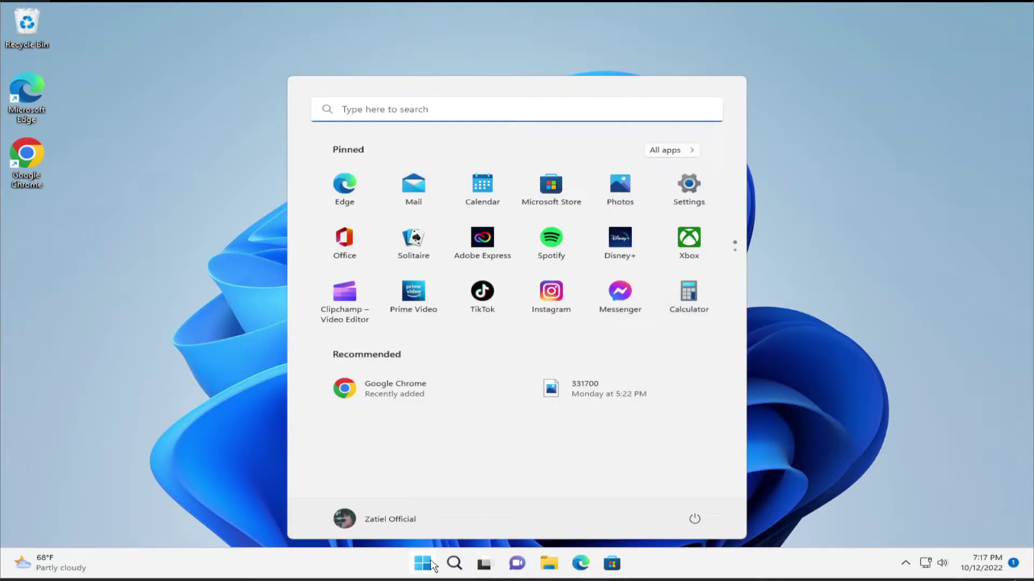
text(cmd)
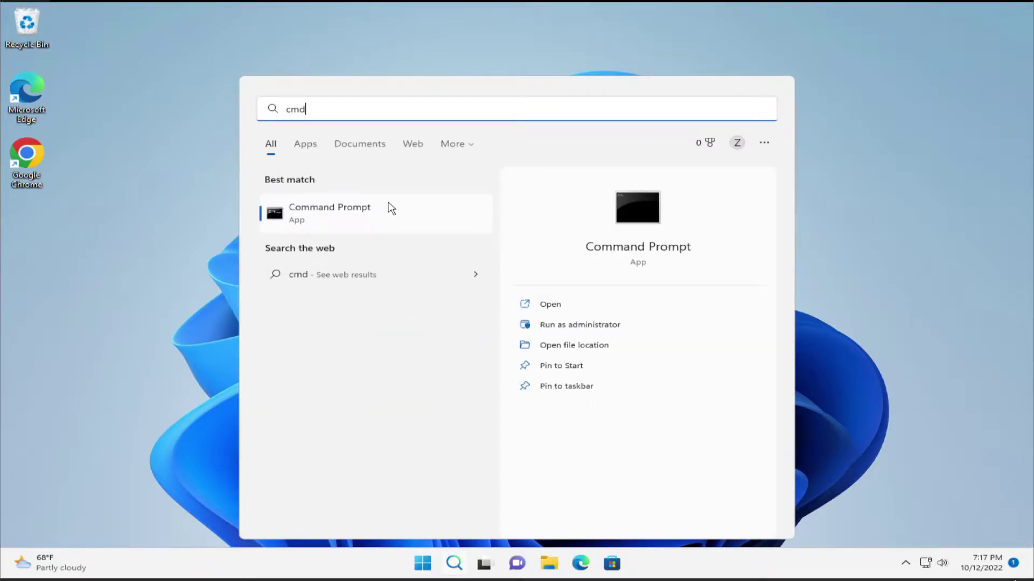
right_click(387, 209)
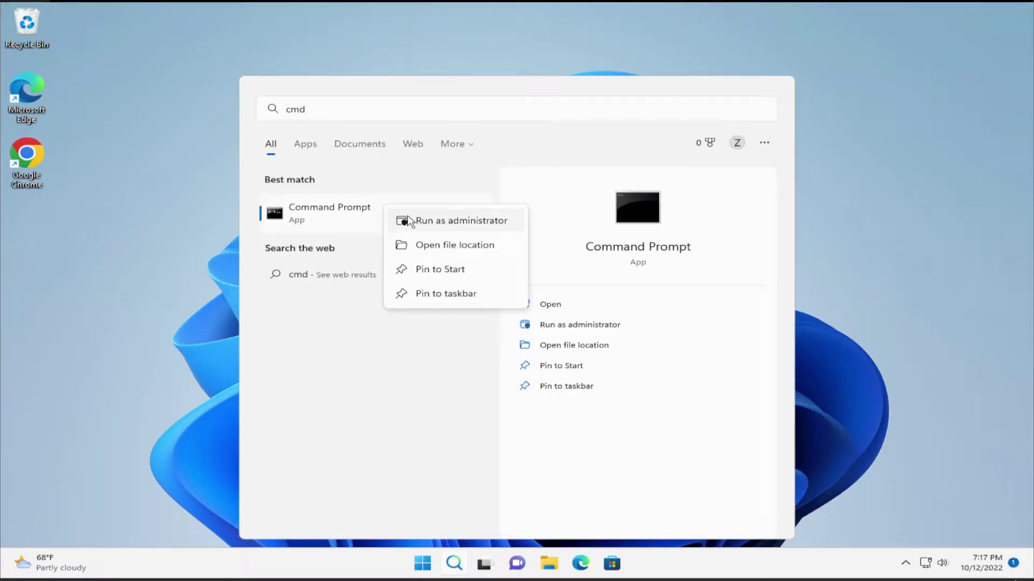
click(410, 222)
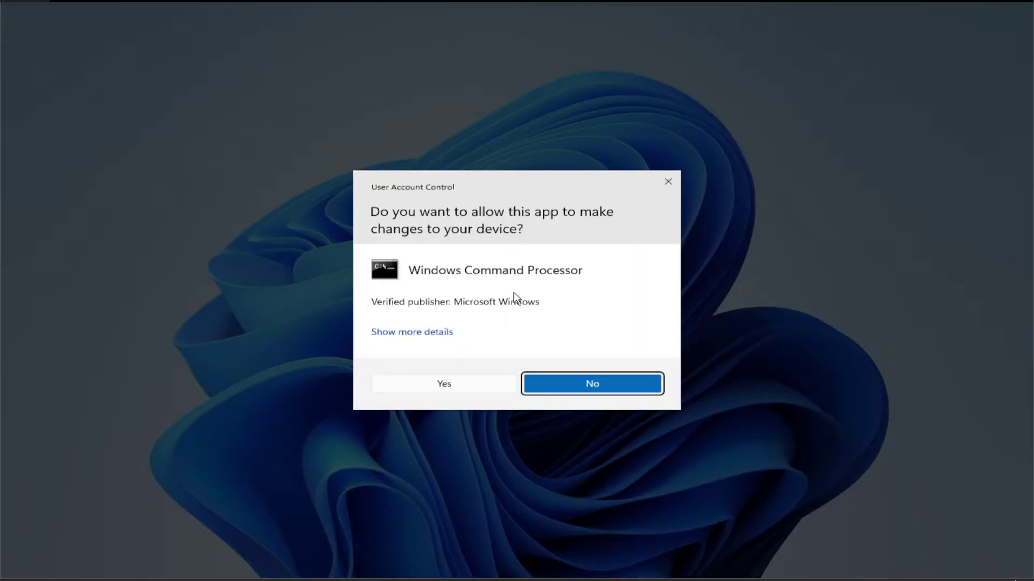
click(479, 385)
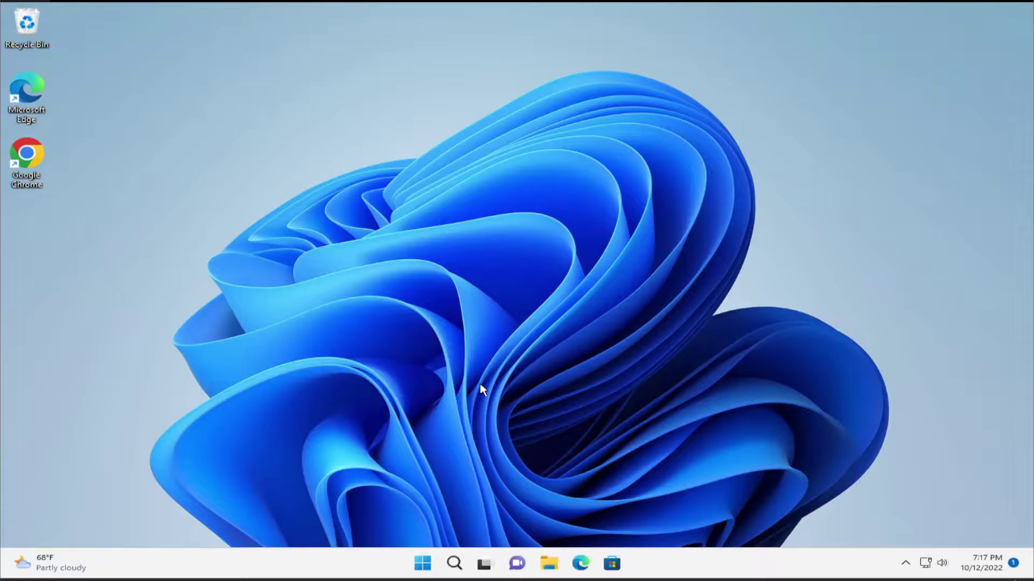
- Launch Character Map from Start search and copy the '/' character to the clipboard
click(408, 564)
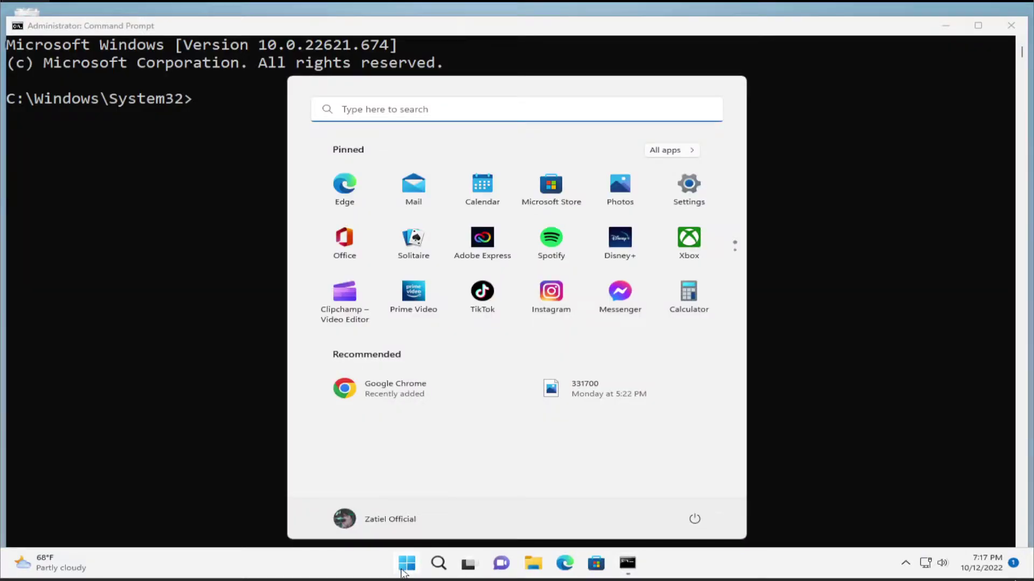
text(man)
key(BackSpace)
key(BackSpace)
key(BackSpace)
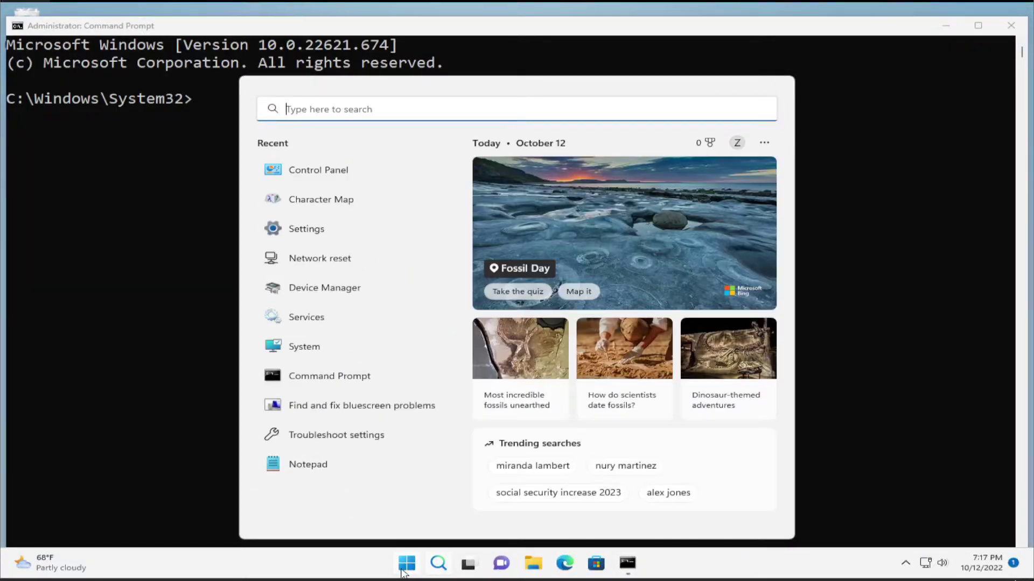
text(chara)
key(Return)
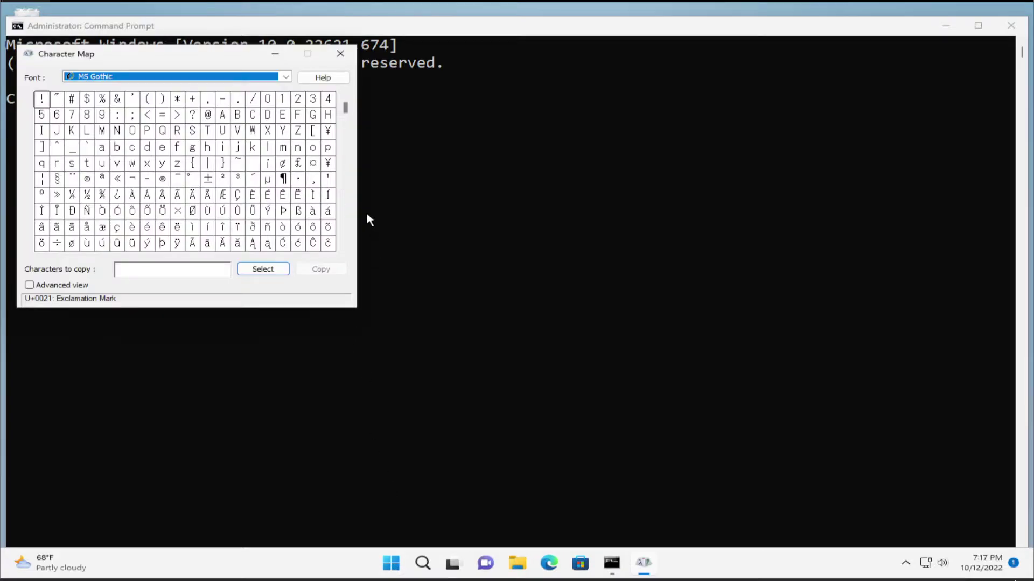
click(253, 99)
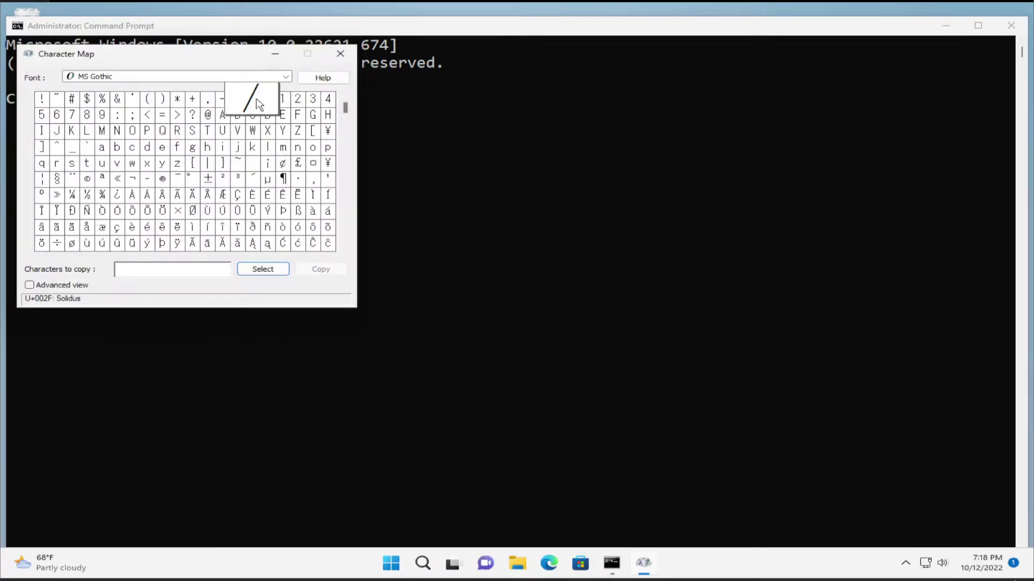
click(263, 270)
click(312, 268)
- Close Character Map and run sfc /scannow in the administrator Command Prompt
click(454, 214)
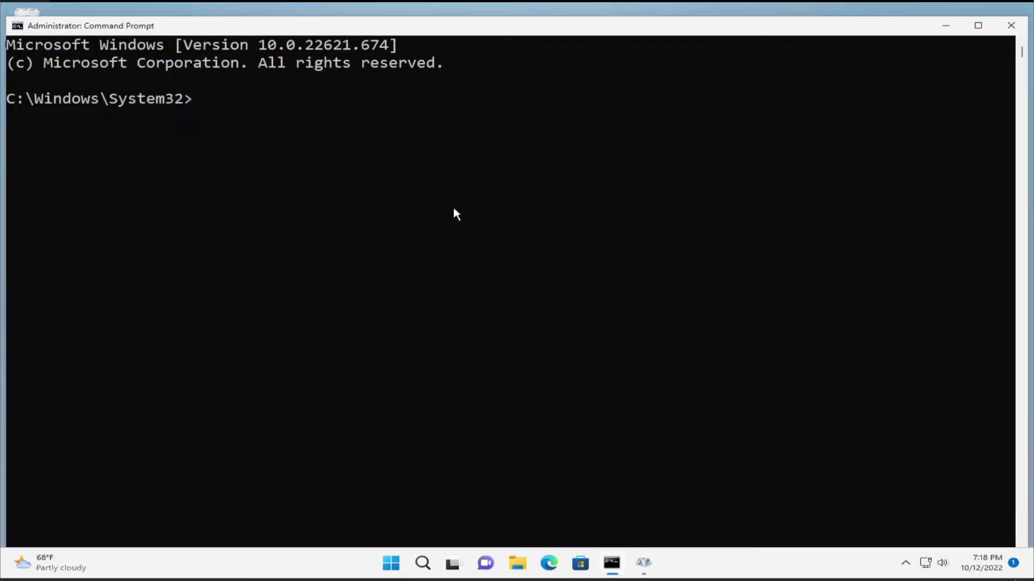
click(361, 158)
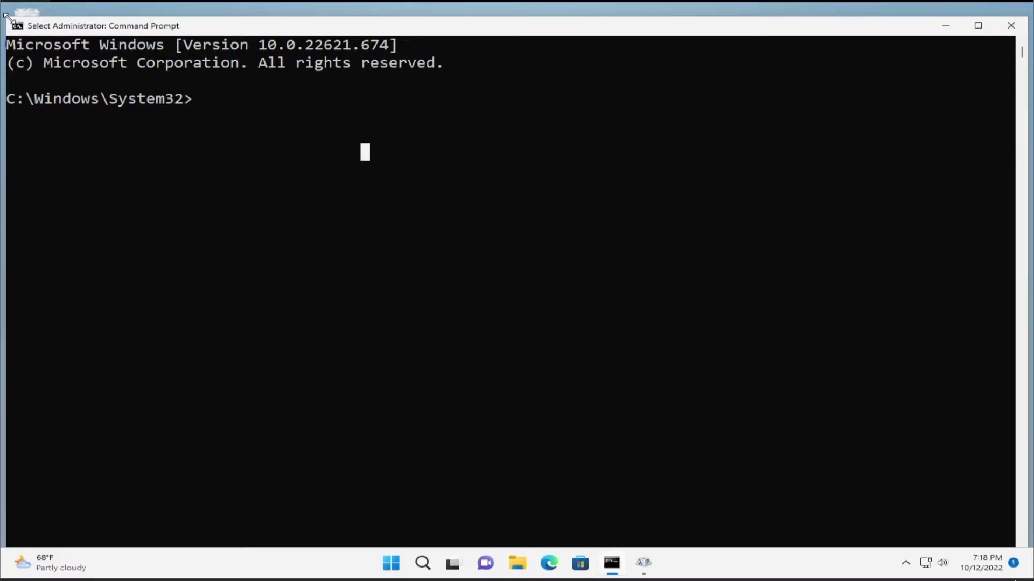
mouse_move(404, 25)
mouse_down()
mouse_move(404, 111)
mouse_move(345, 102)
mouse_up()
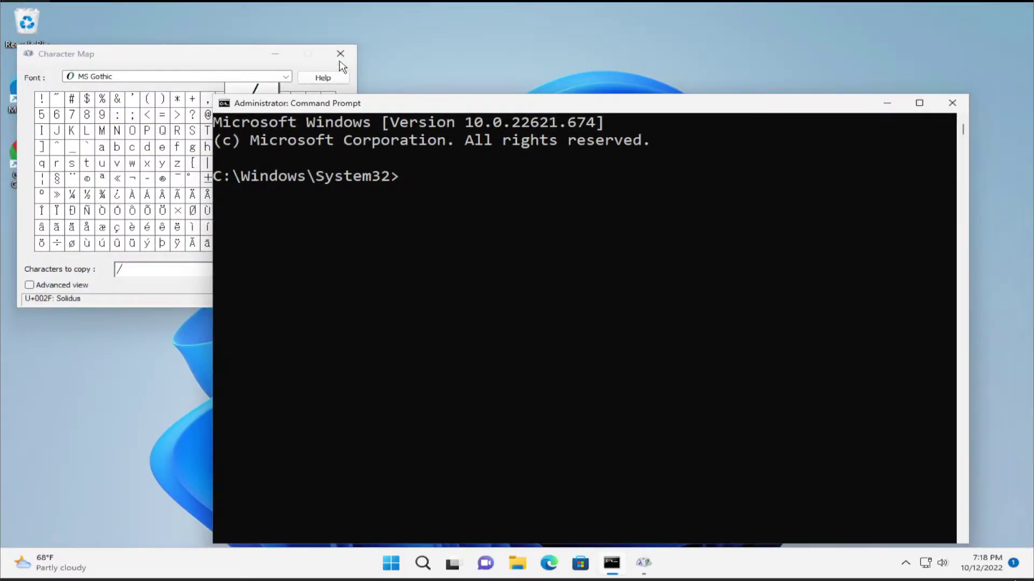
click(340, 57)
click(433, 180)
text(sf)
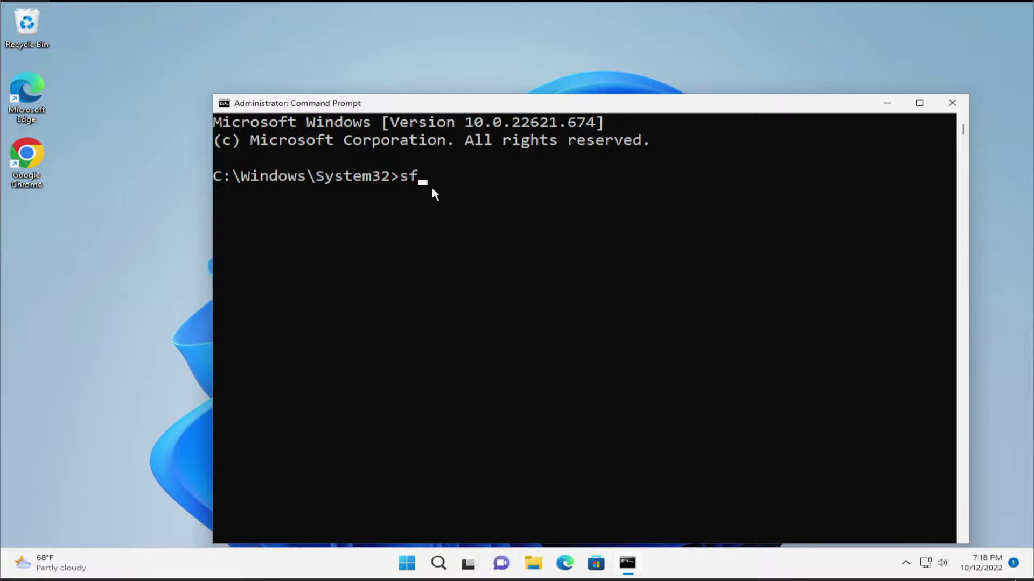
text(c /)
key(ctrl+b)
text(scannow)
key(Return)
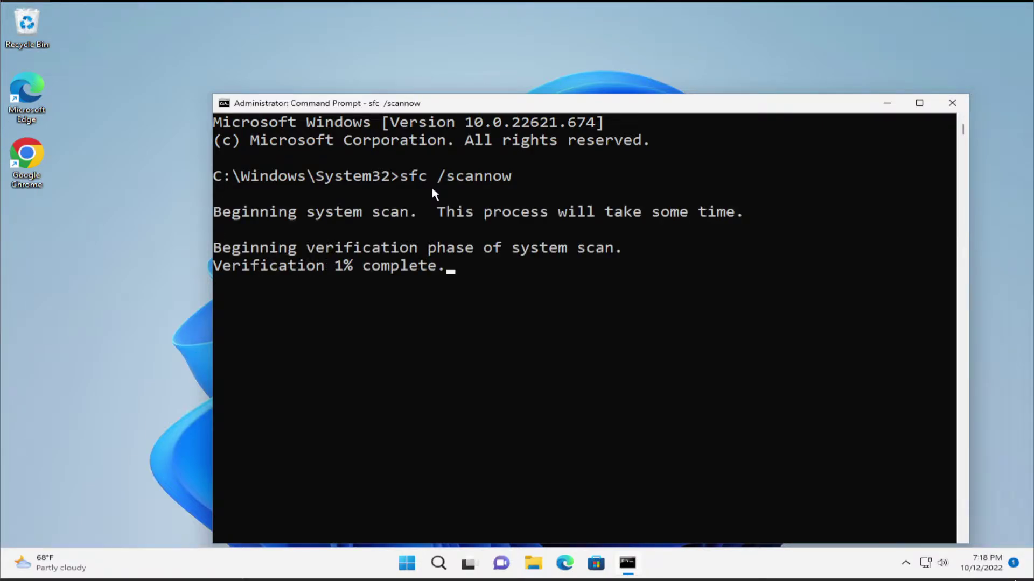
- Move the Command Prompt window higher while sfc verification runs to 100%
drag(498, 107, 447, 71)
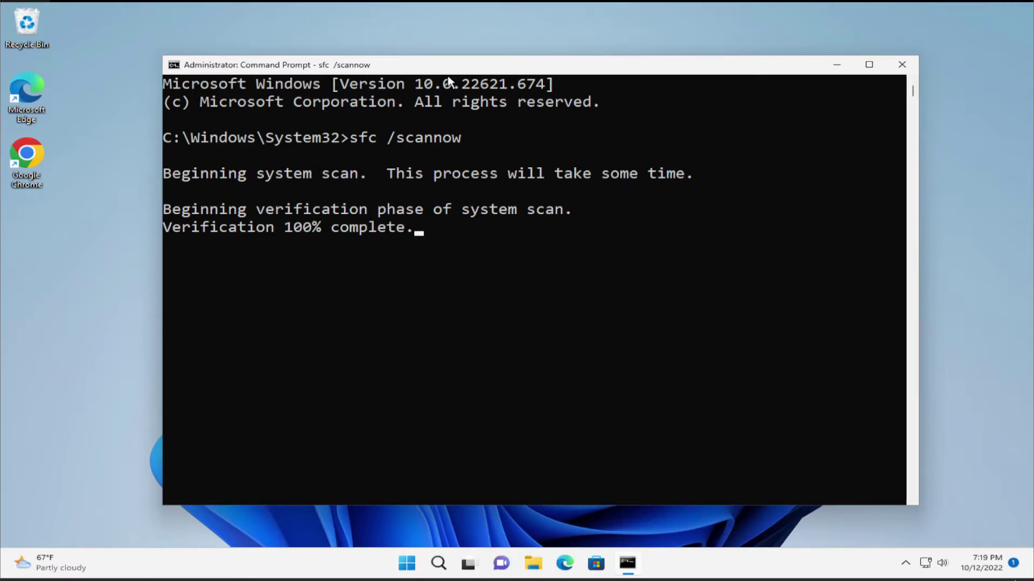
- Close Command Prompt after the clean scan result and restart the PC from Start > Power
key(Return)
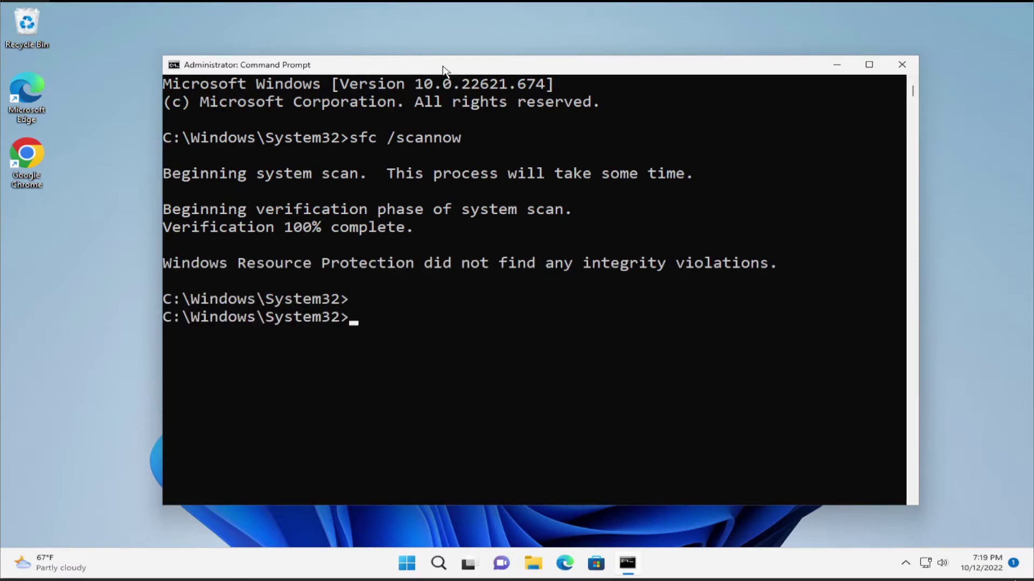
click(512, 119)
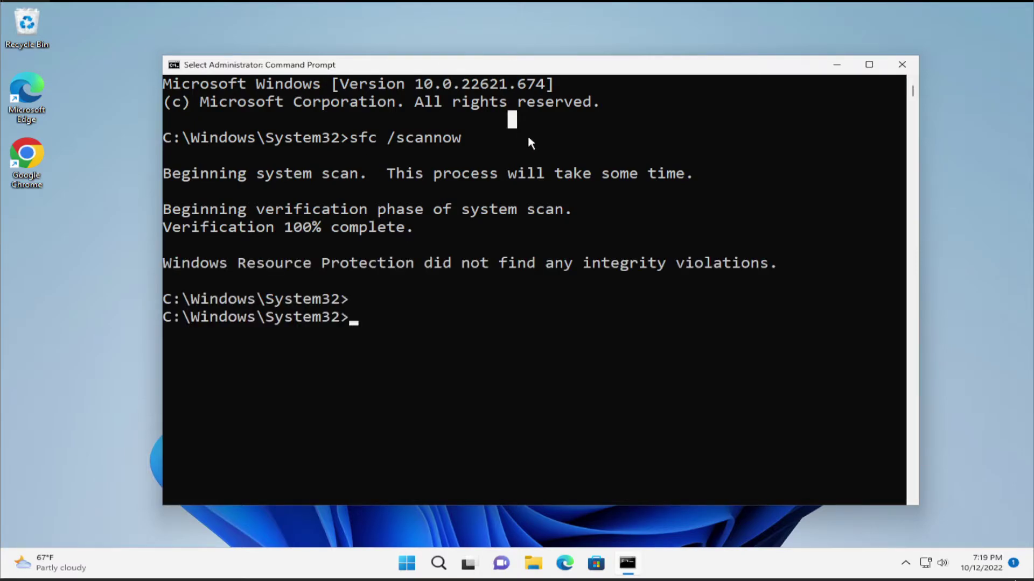
click(900, 64)
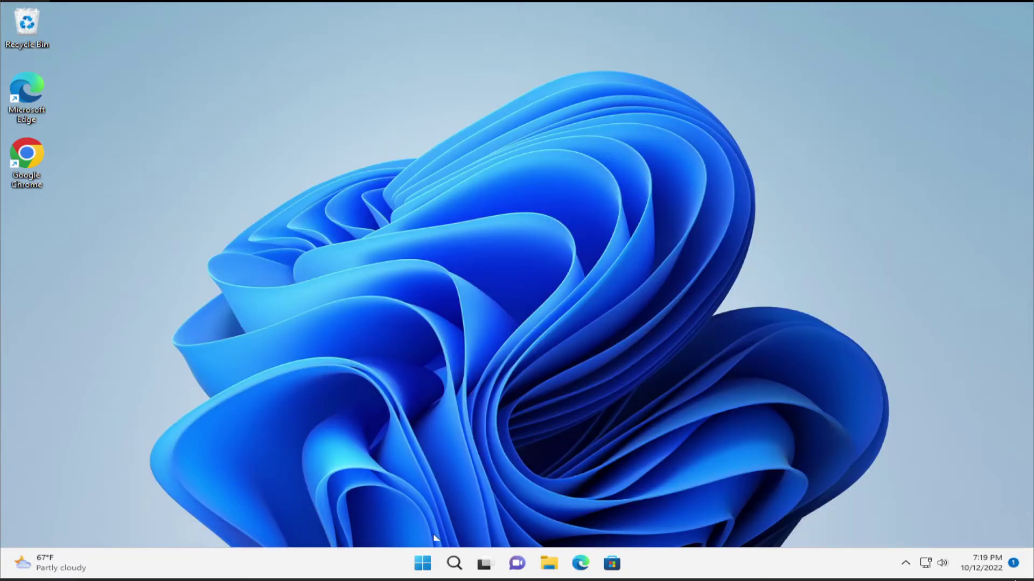
click(422, 563)
click(694, 519)
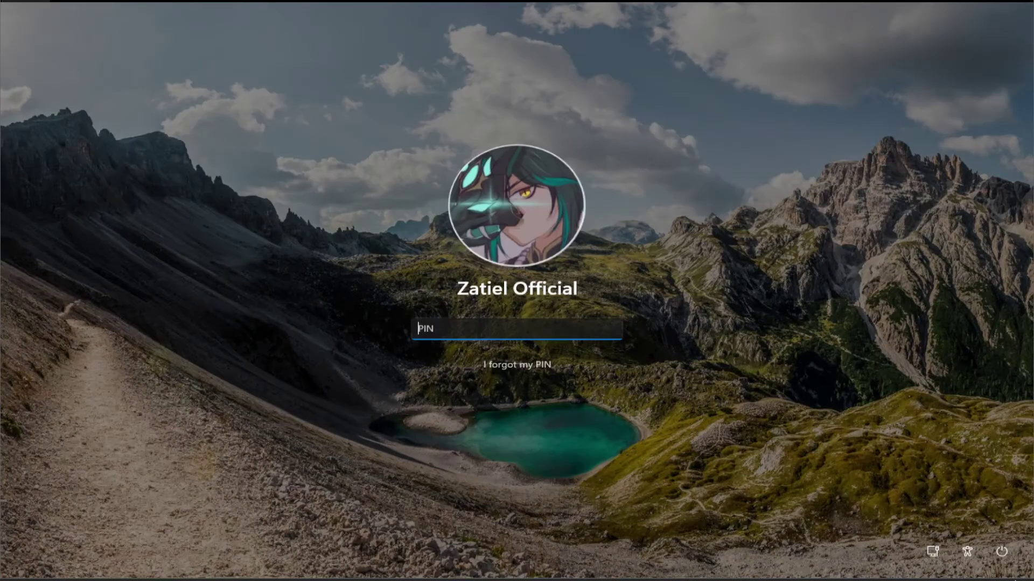
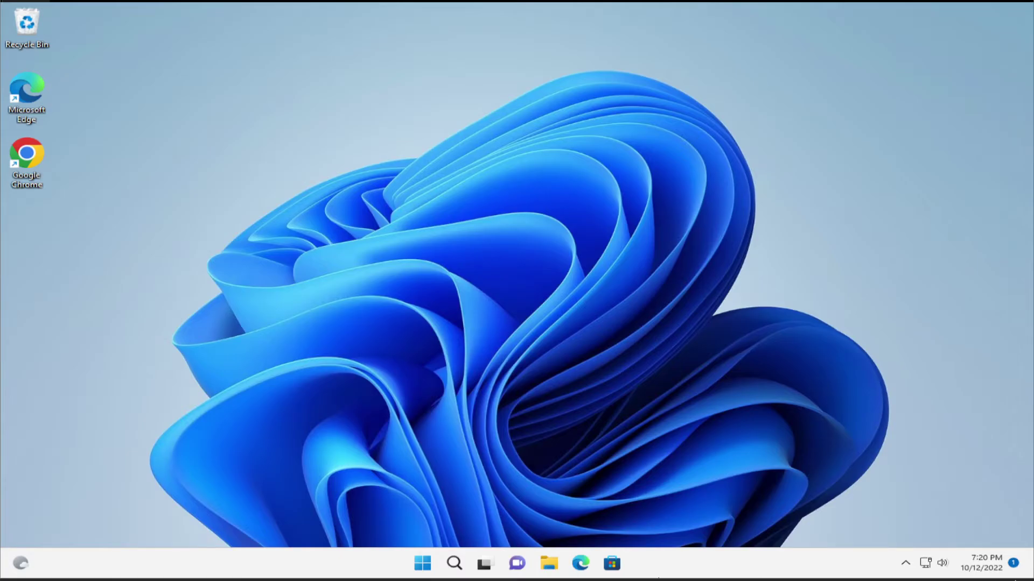
- After sign-in, run Command Prompt as administrator again, approving the UAC prompt
click(423, 567)
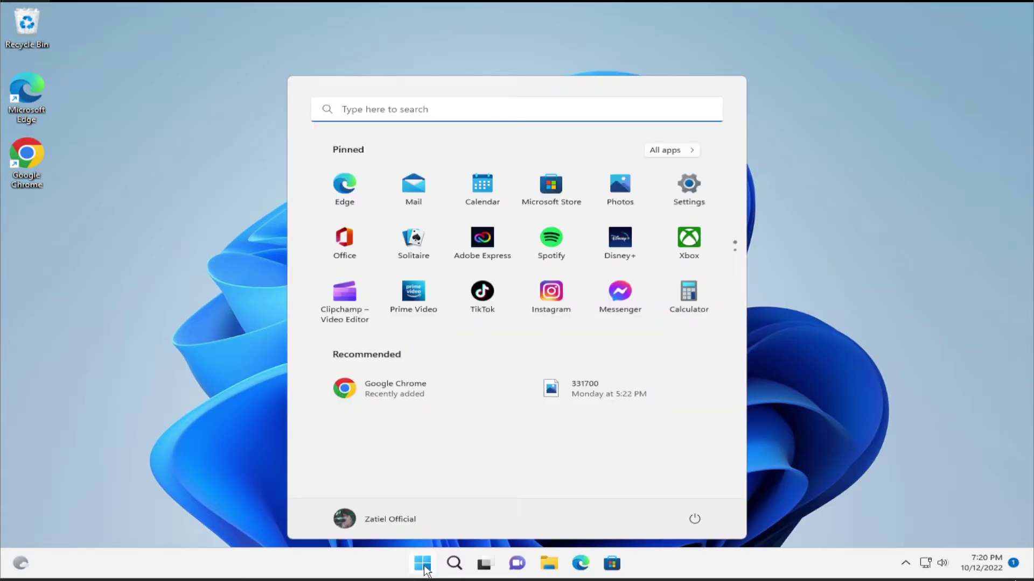
text(cmd)
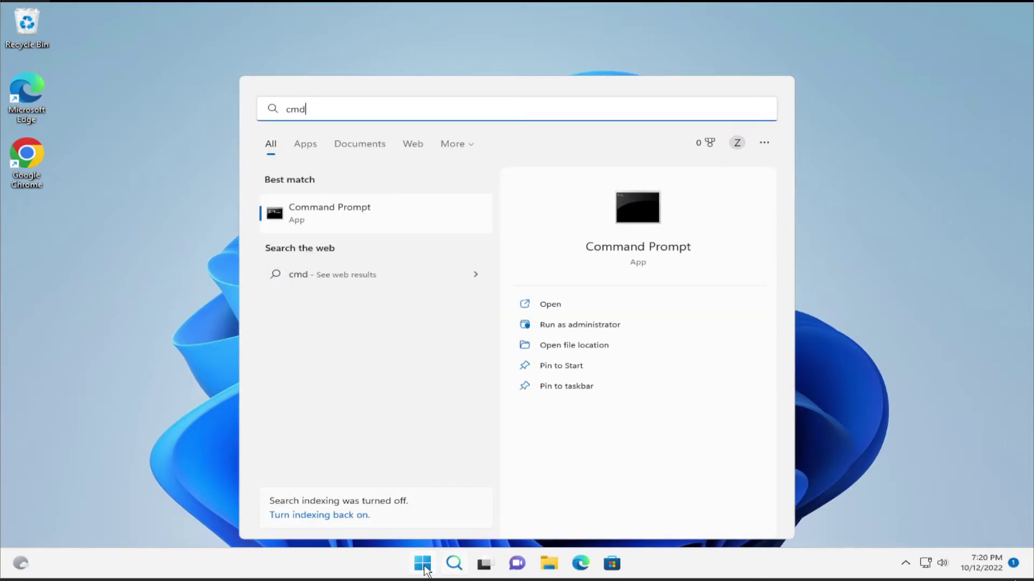
right_click(360, 222)
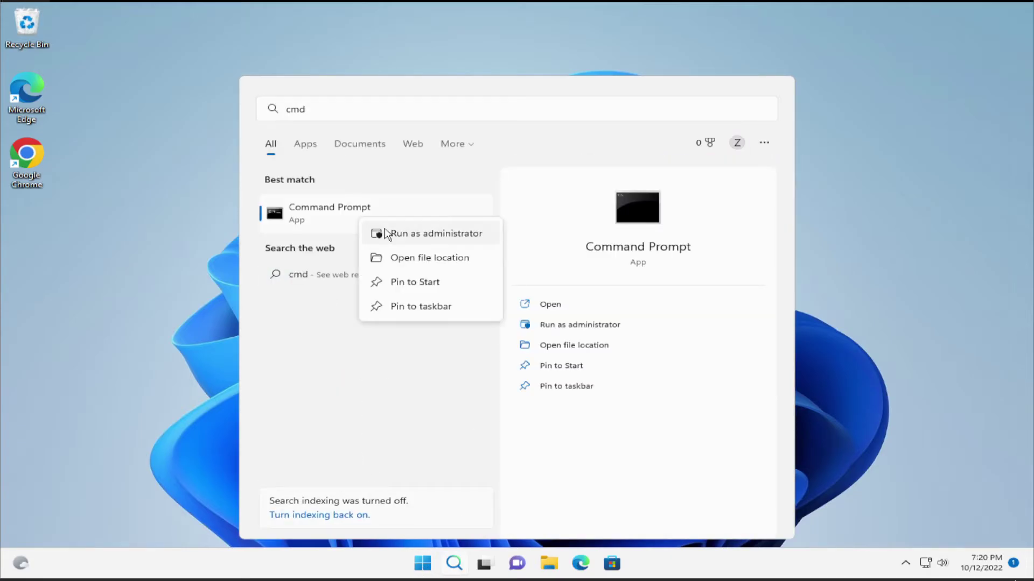
click(386, 234)
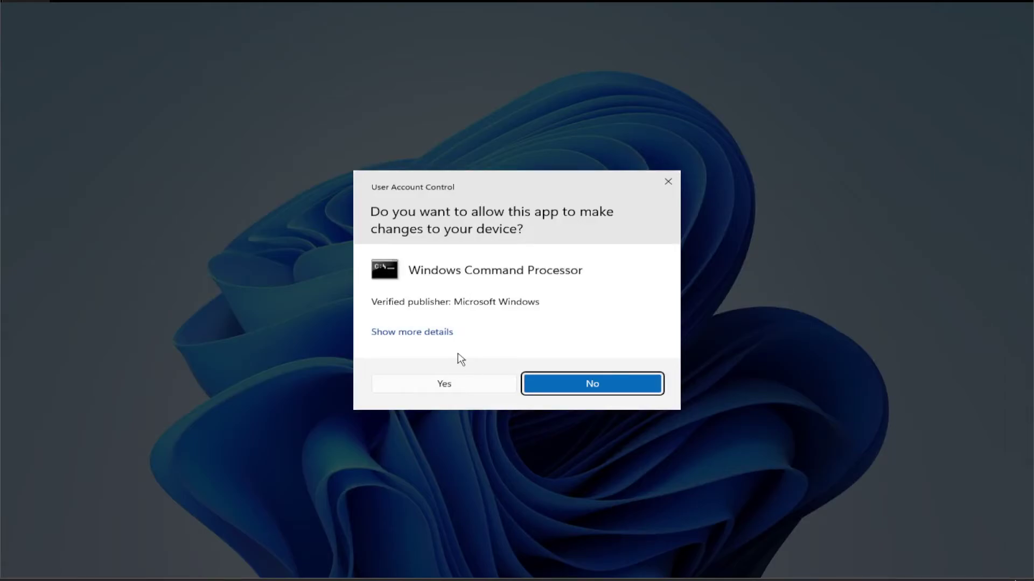
click(463, 389)
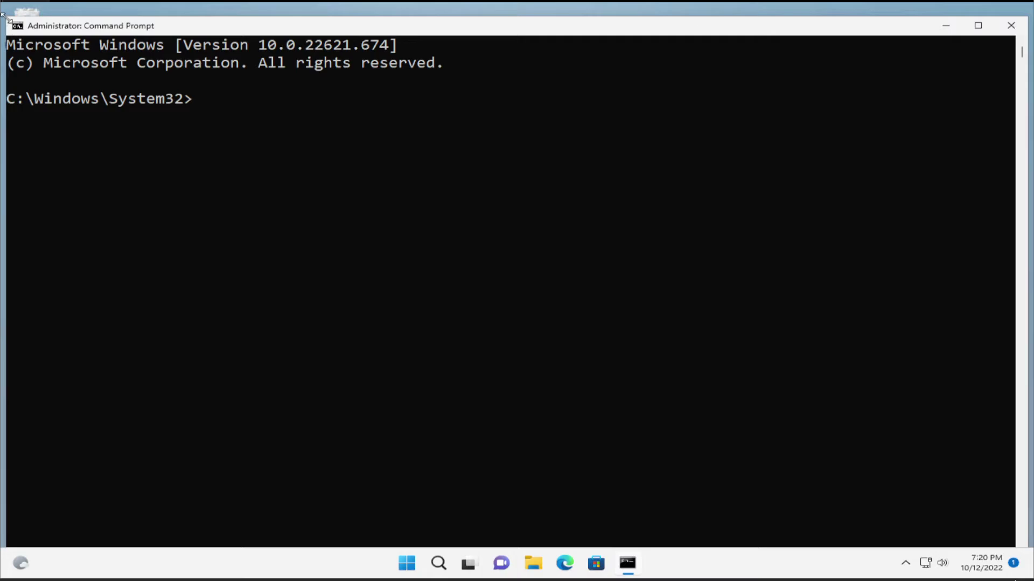
- Resize Command Prompt and enter msdt.exe -id DeviceDiagnostic, correcting the mistyped flag
drag(6, 17, 254, 151)
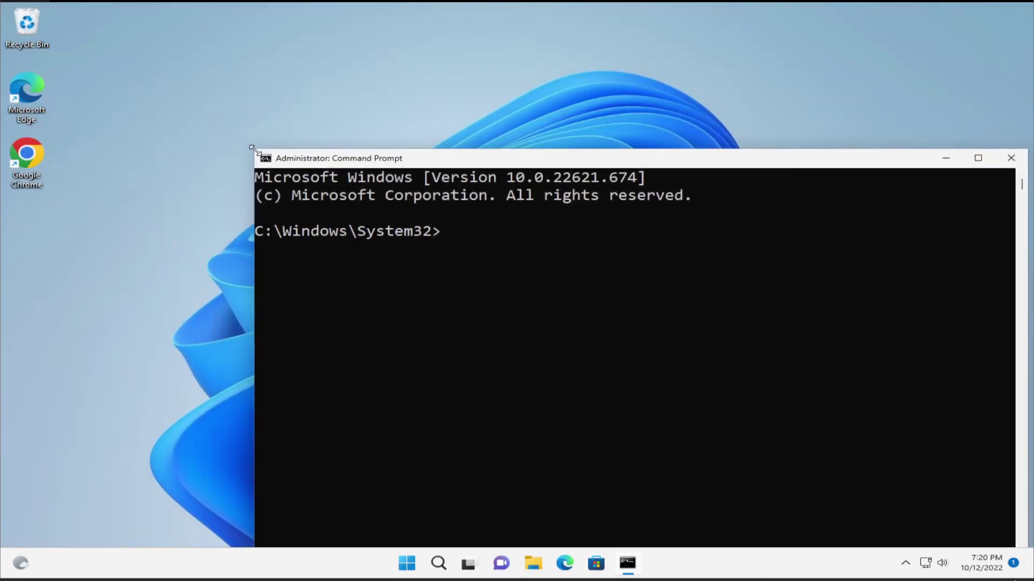
drag(412, 151, 292, 99)
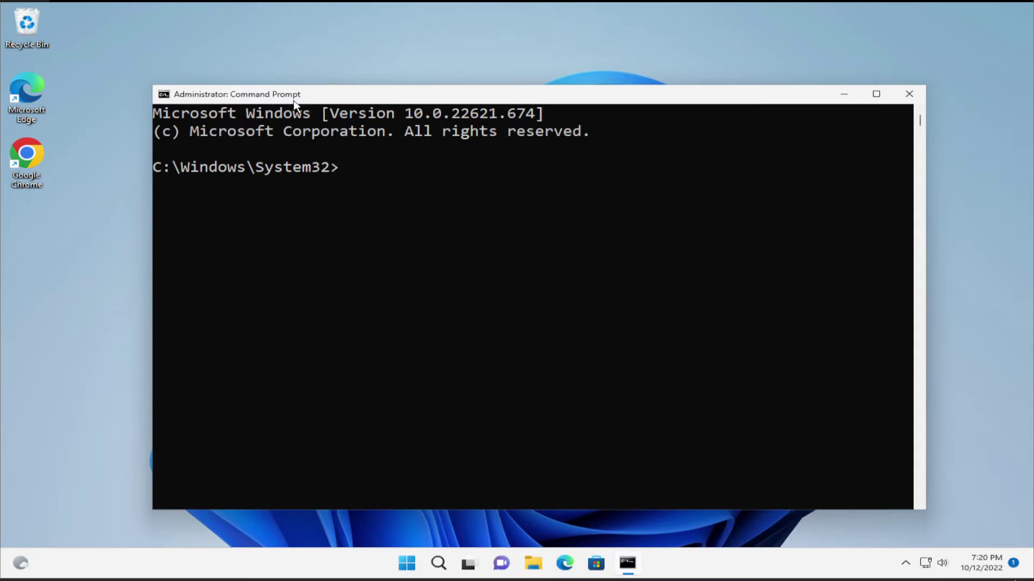
text(m)
text(sdt.)
text(exe)
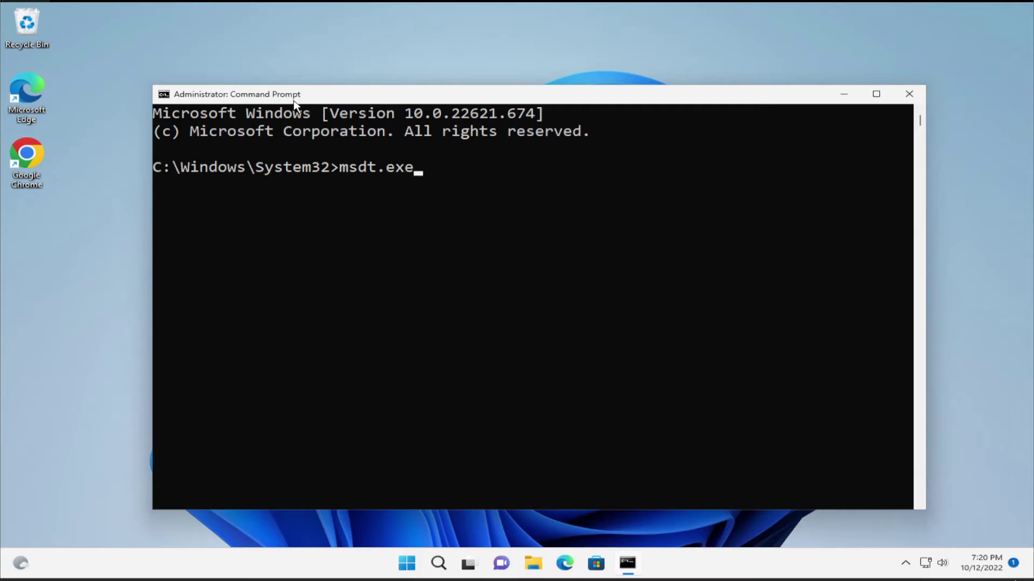
text( 0)
key(BackSpace)
text(-0)
key(BackSpace)
text(id )
text(Device)
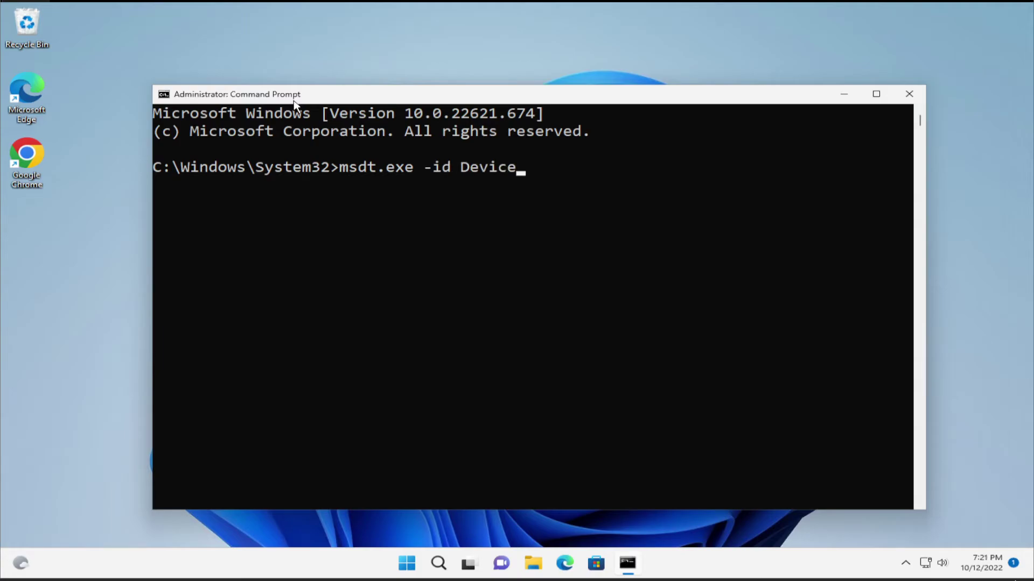
text(Diagnost)
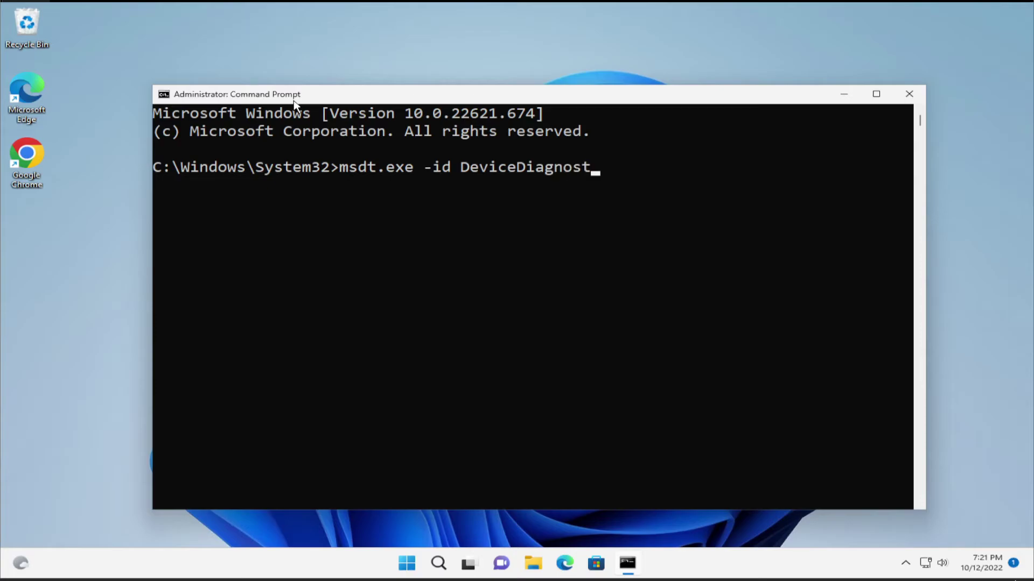
text(ic)
- Launch the troubleshooter, keep Apply repairs automatically under Advanced, and start the scan
key(Return)
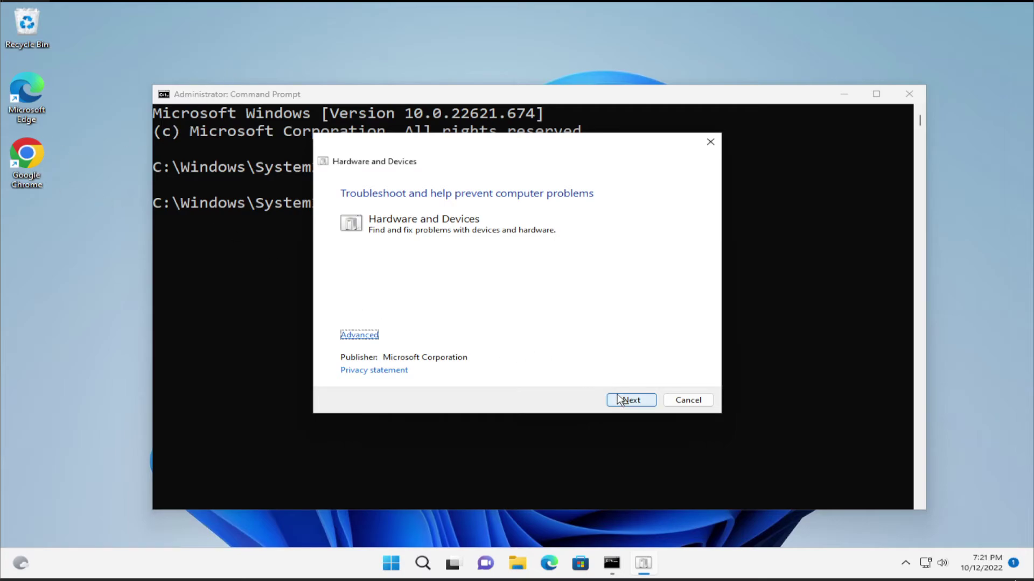
click(360, 335)
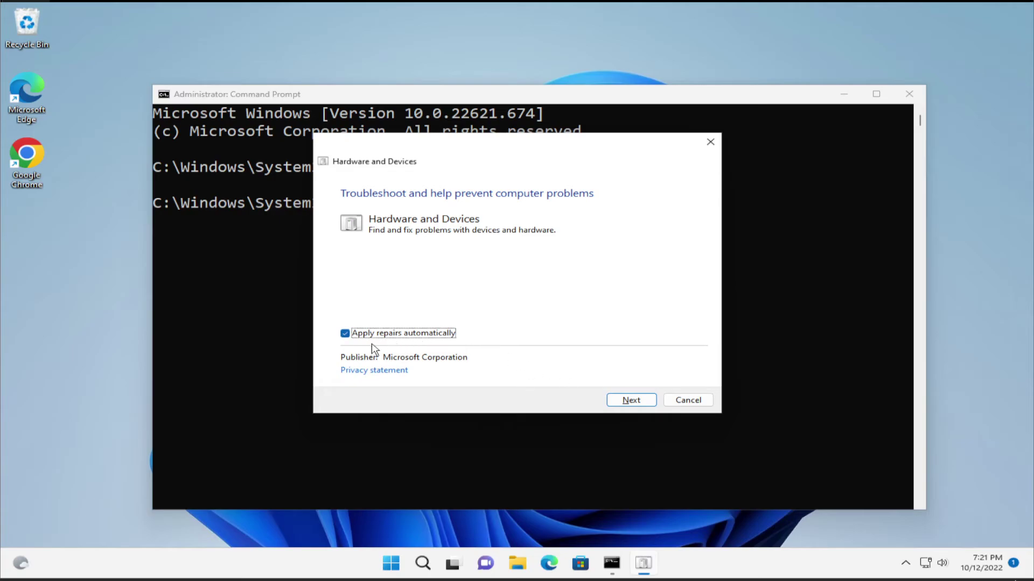
click(619, 400)
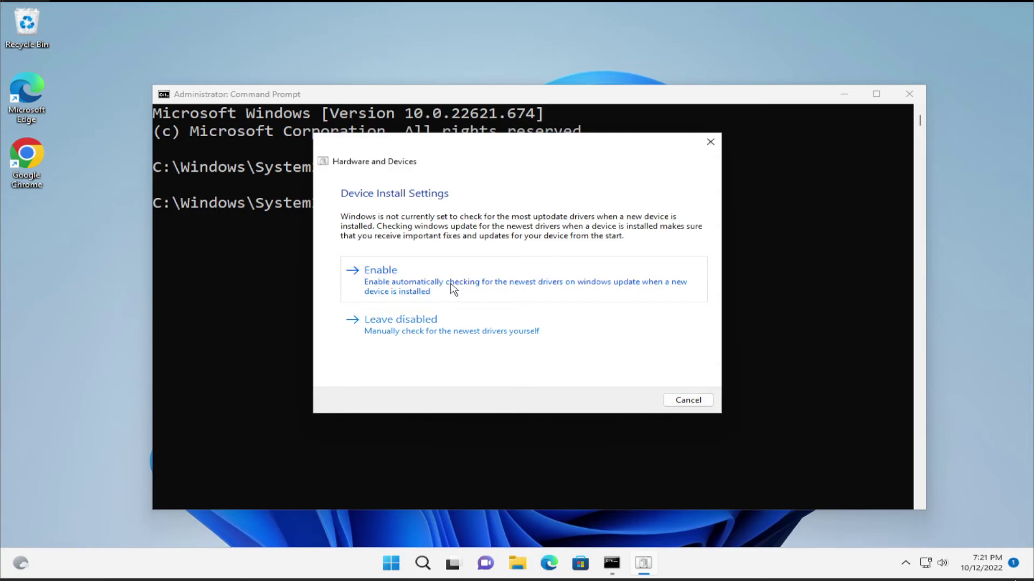
- Enable automatic driver checking via Windows Update, then close the troubleshooter showing Fixed
click(413, 289)
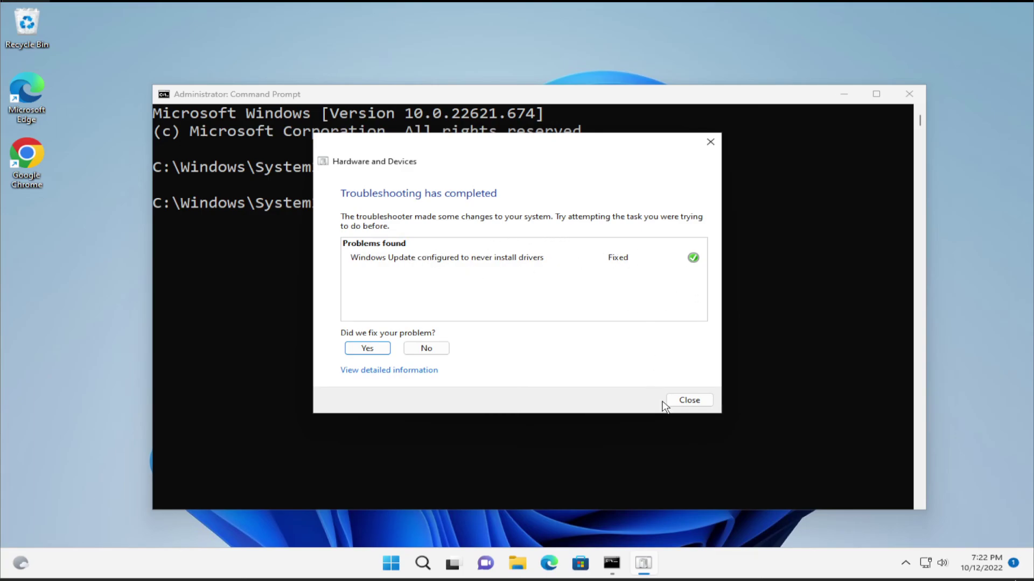
click(686, 402)
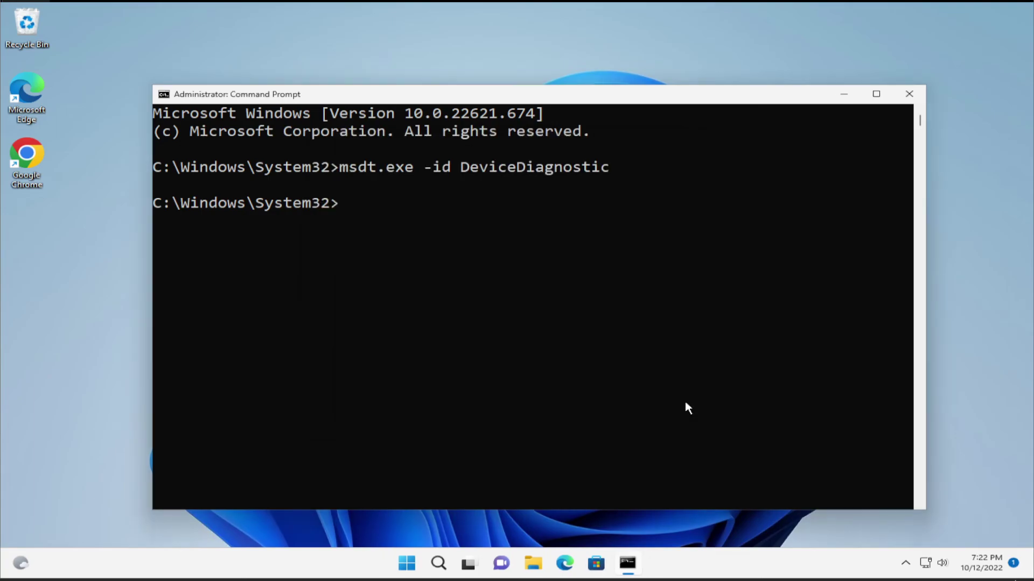
- Close Command Prompt, restart the PC from Start > Power, and dismiss the lock screen
click(903, 99)
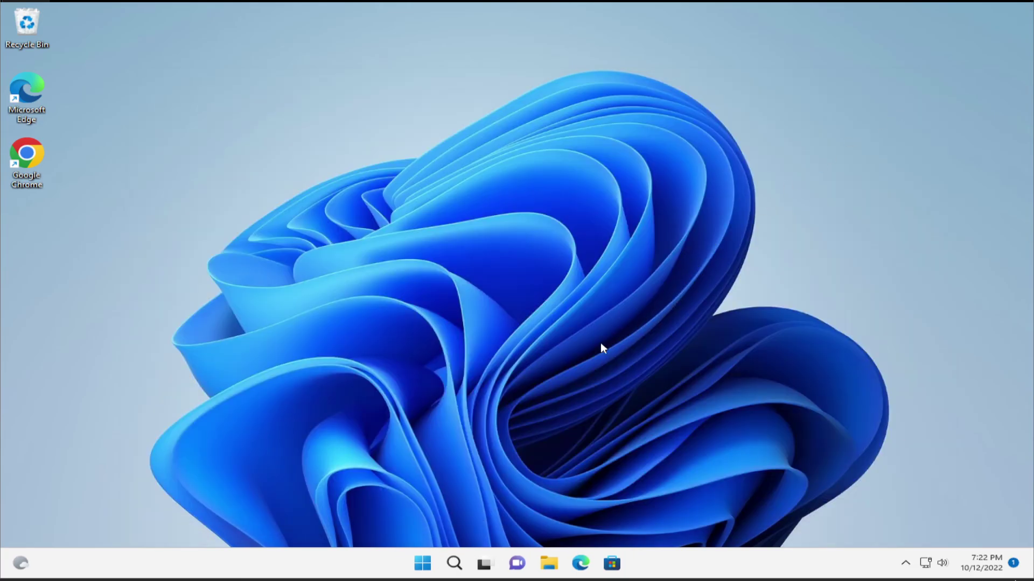
click(422, 563)
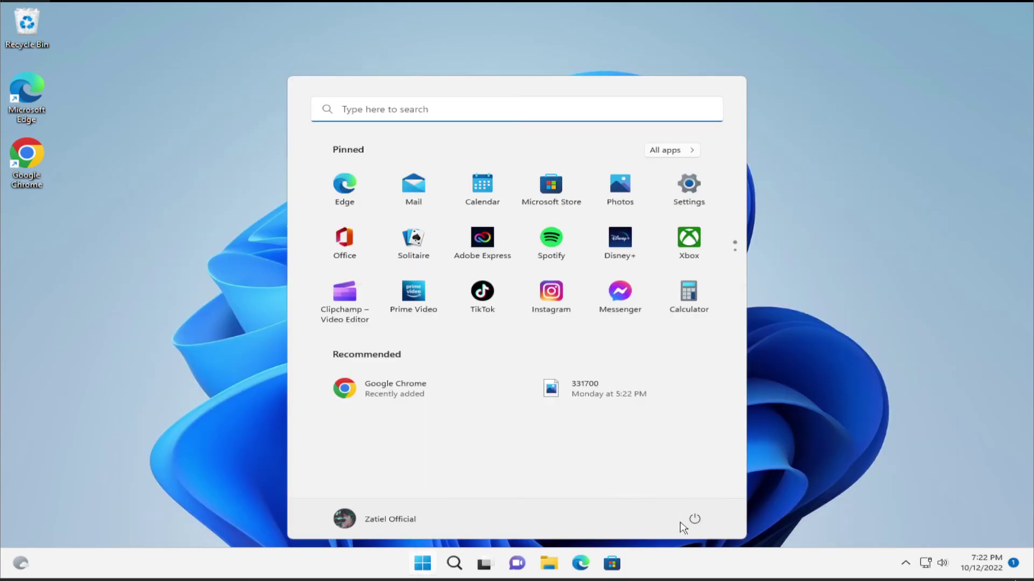
click(694, 521)
click(693, 493)
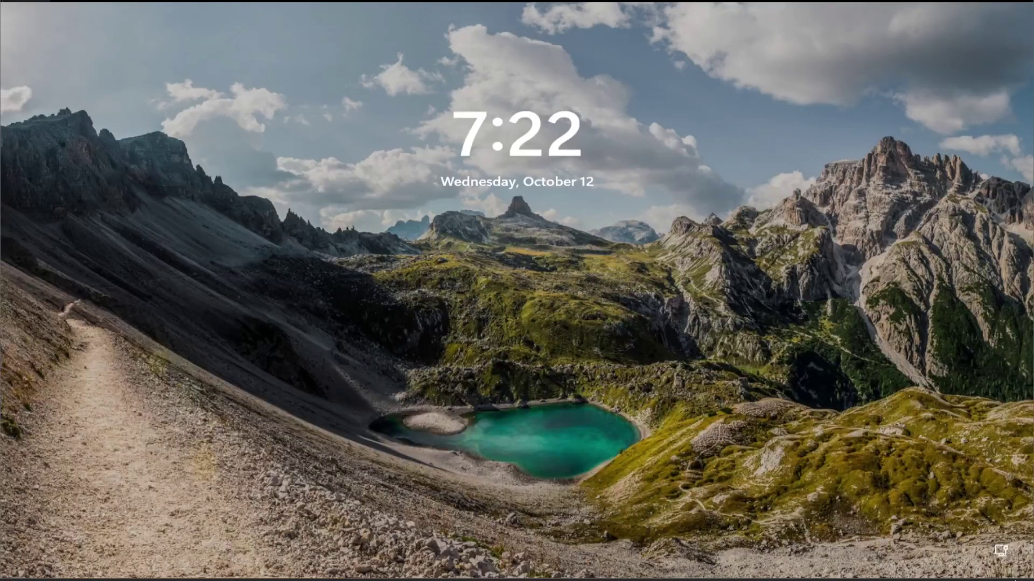
key(space)
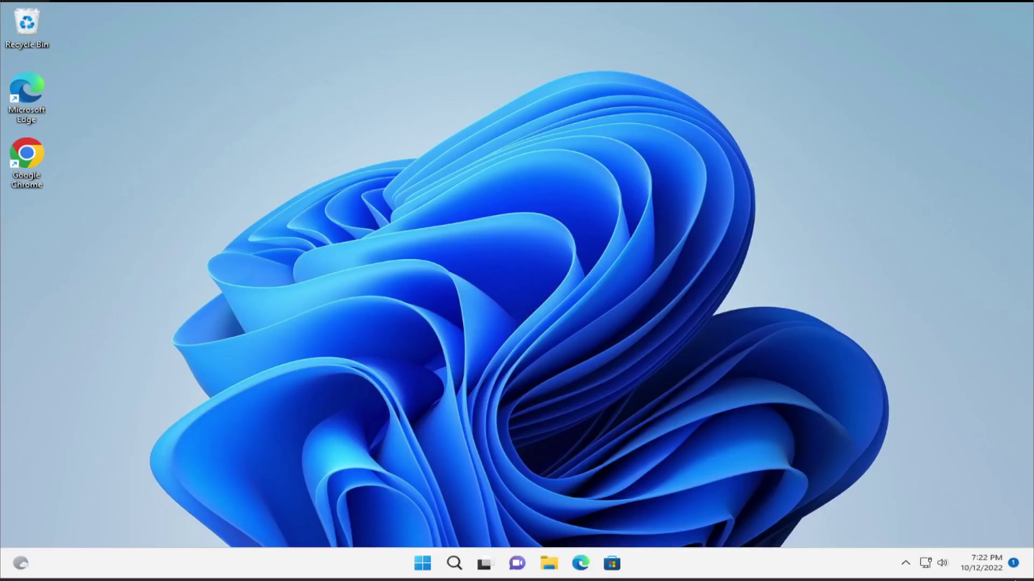